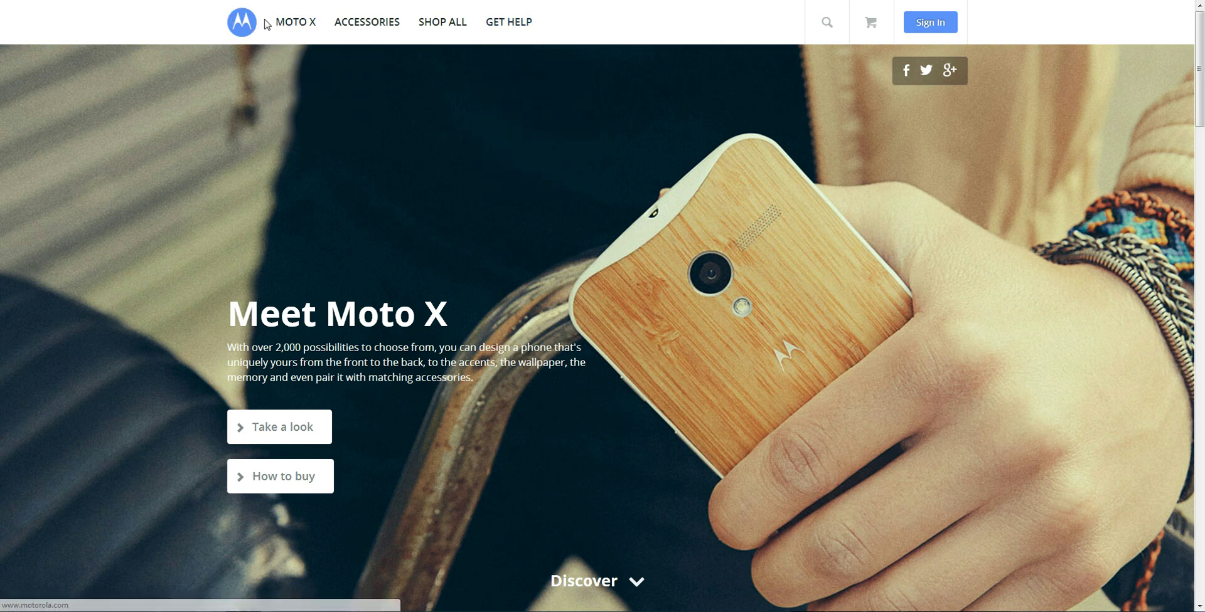
Open the Moto X design-your-own page and start designing the phone with Moto Maker
mouse_move(270, 20)
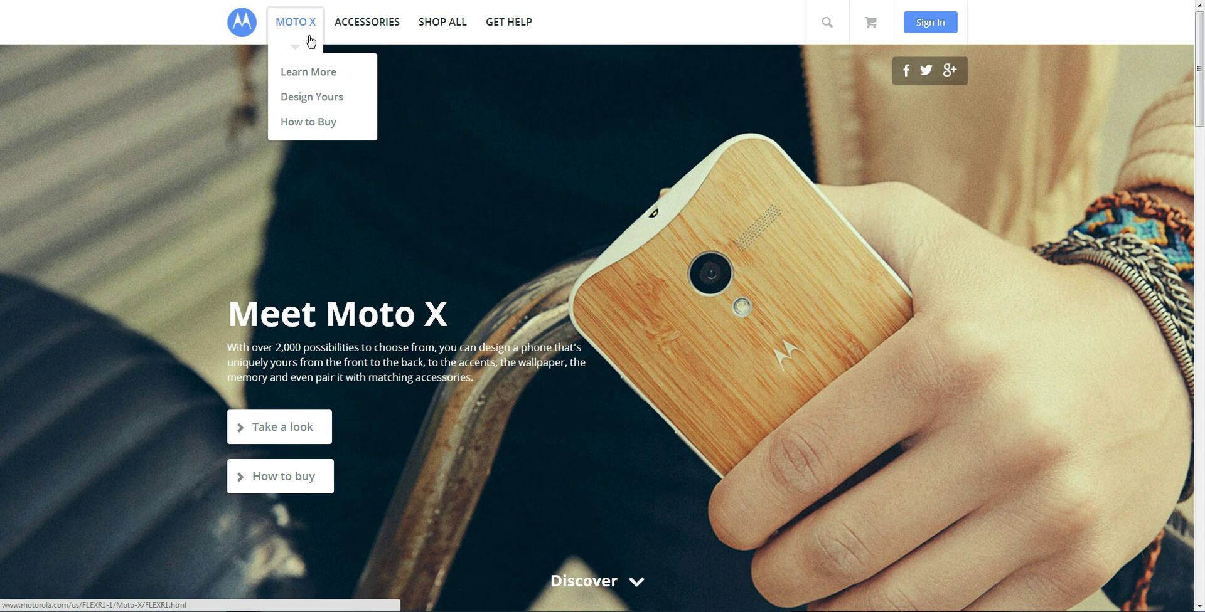
left_click(327, 100)
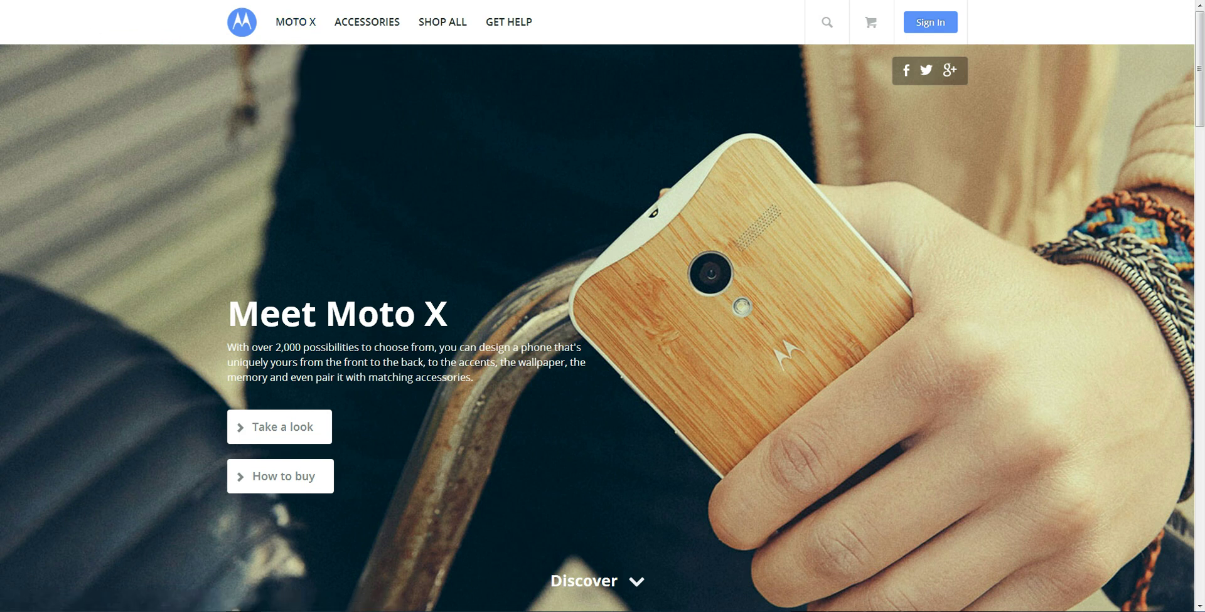
mouse_move(317, 32)
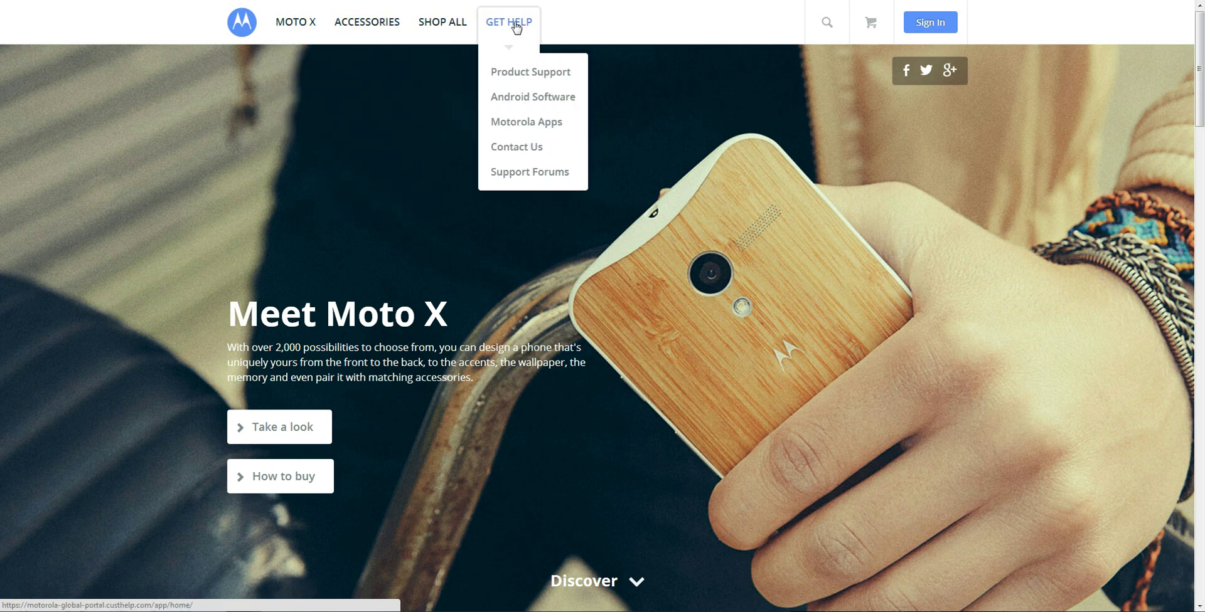
mouse_move(456, 33)
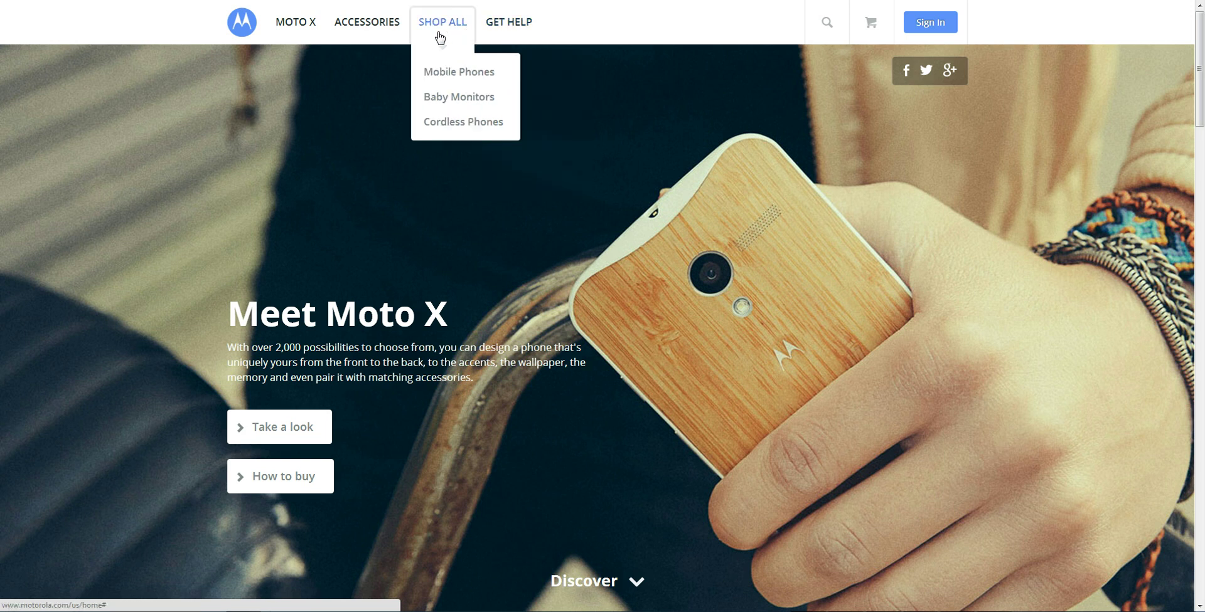
mouse_move(381, 35)
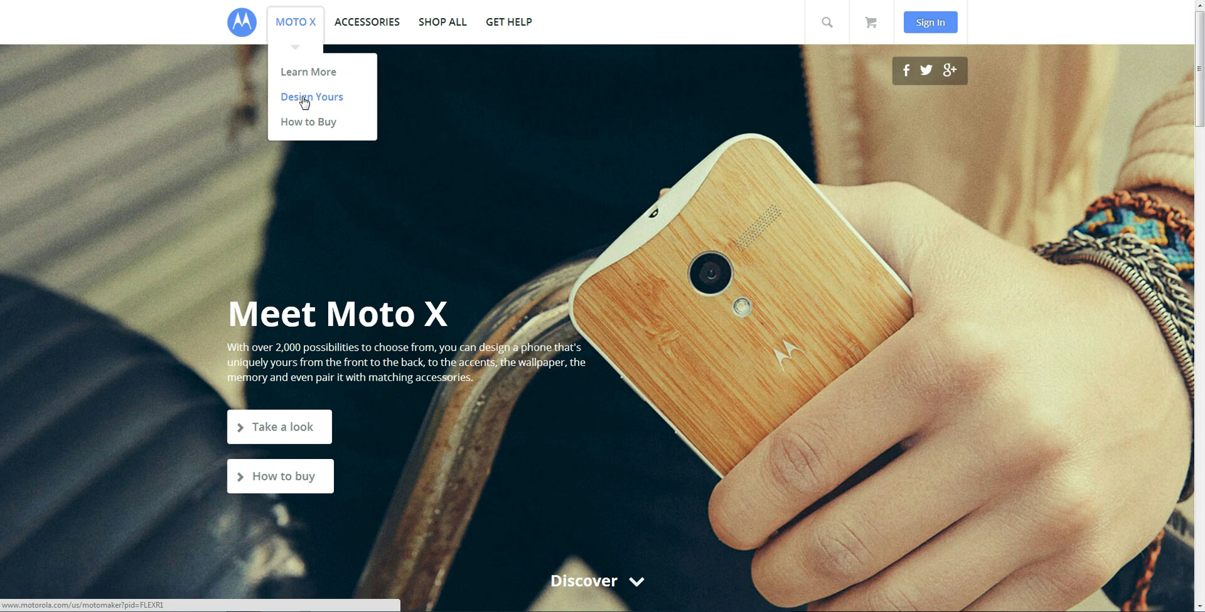
left_click(352, 124)
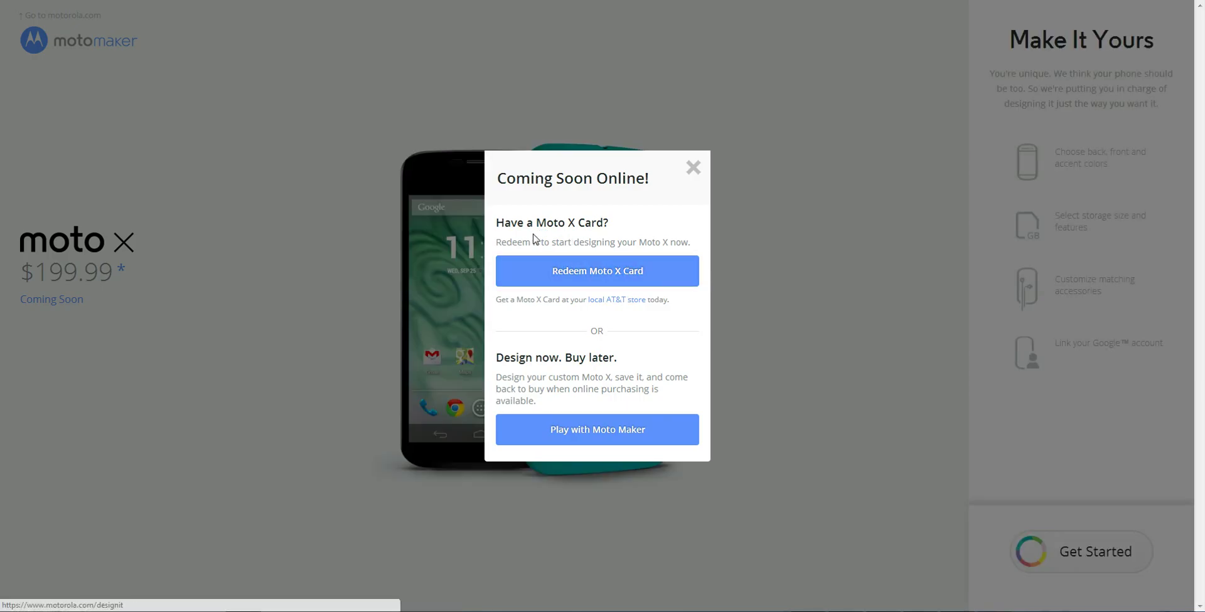
left_click(595, 431)
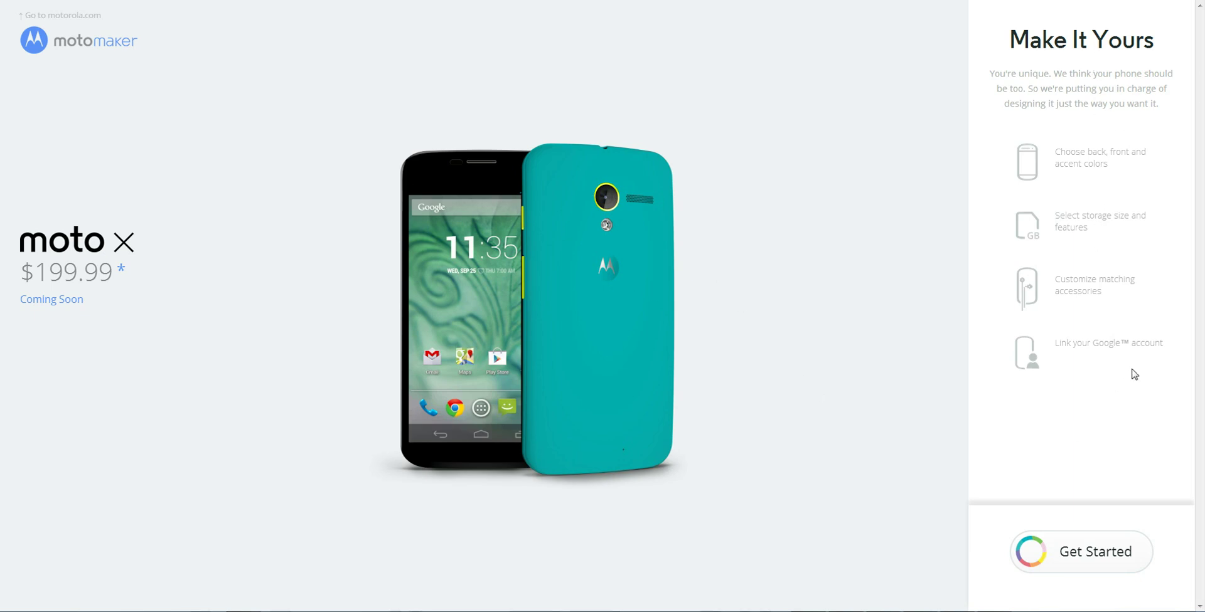
left_click(1069, 553)
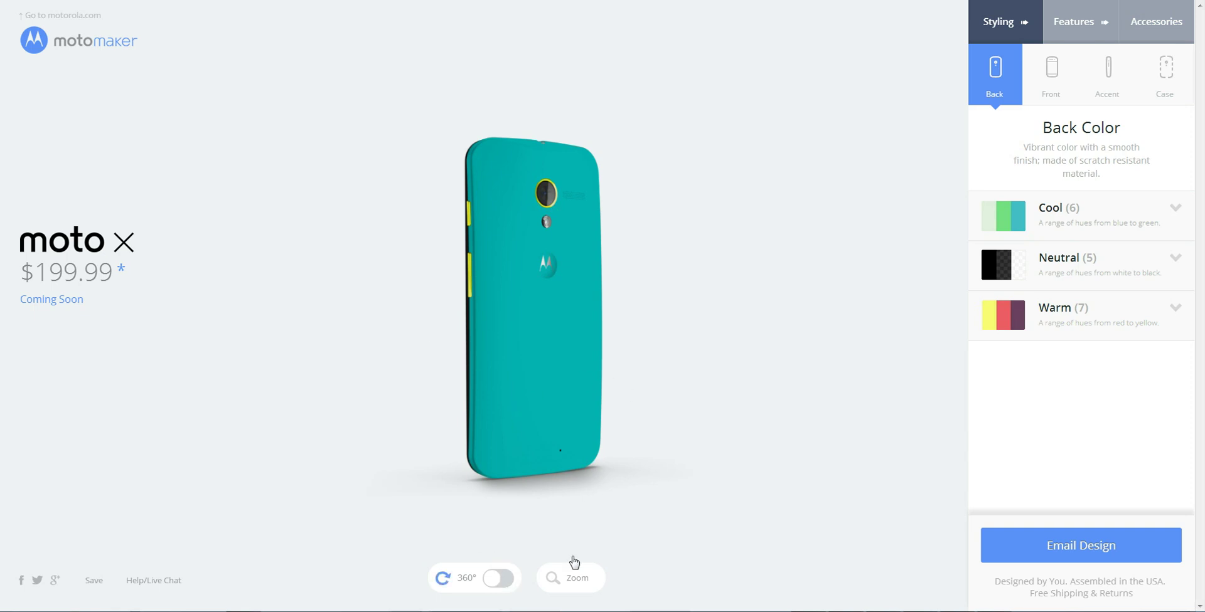
Turn on the 360° view and rotate the phone preview to inspect its front, side and back
left_click(497, 578)
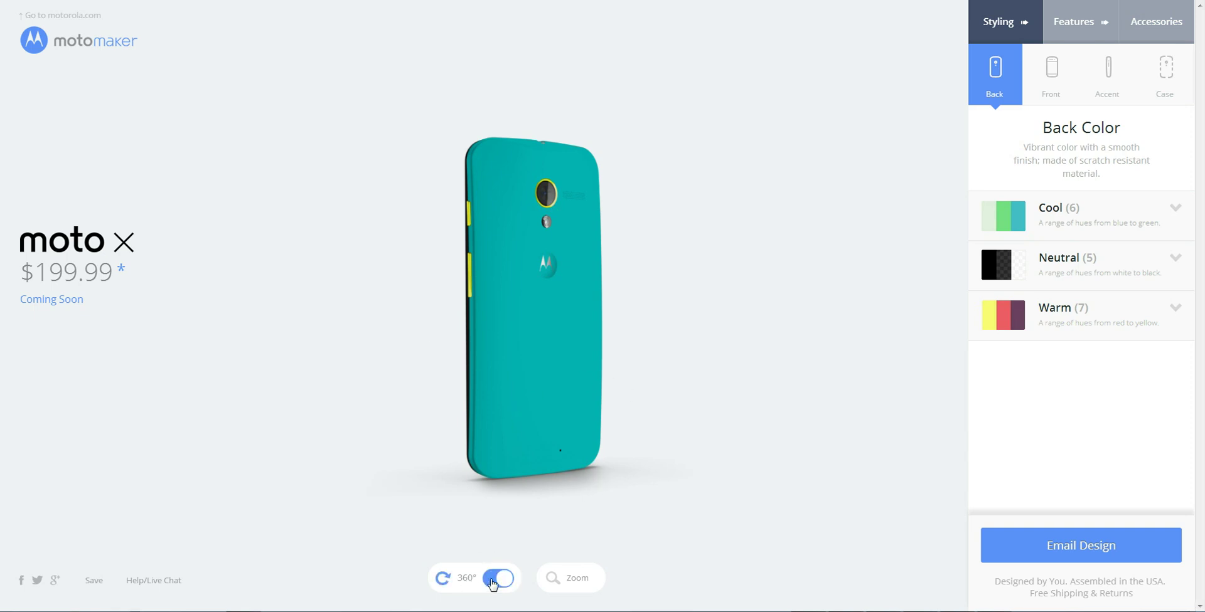
left_click_drag(514, 380, 438, 338)
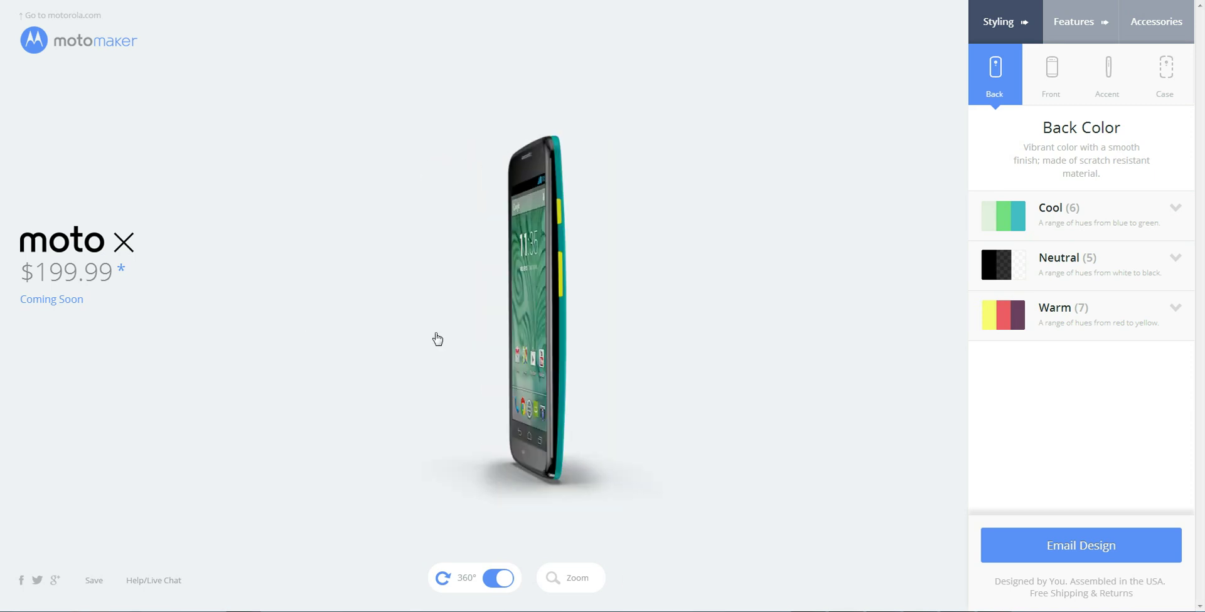
left_click_drag(534, 325, 761, 340)
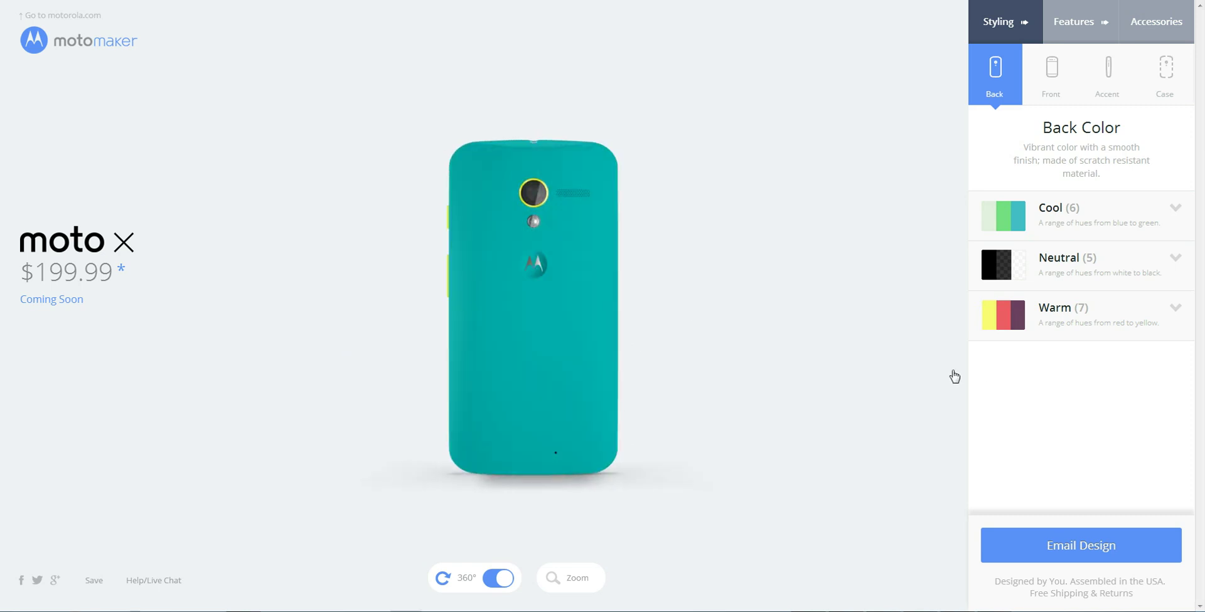
Browse the cool and neutral back colors and try the Woven Black back on the rotated phone
left_click(1088, 212)
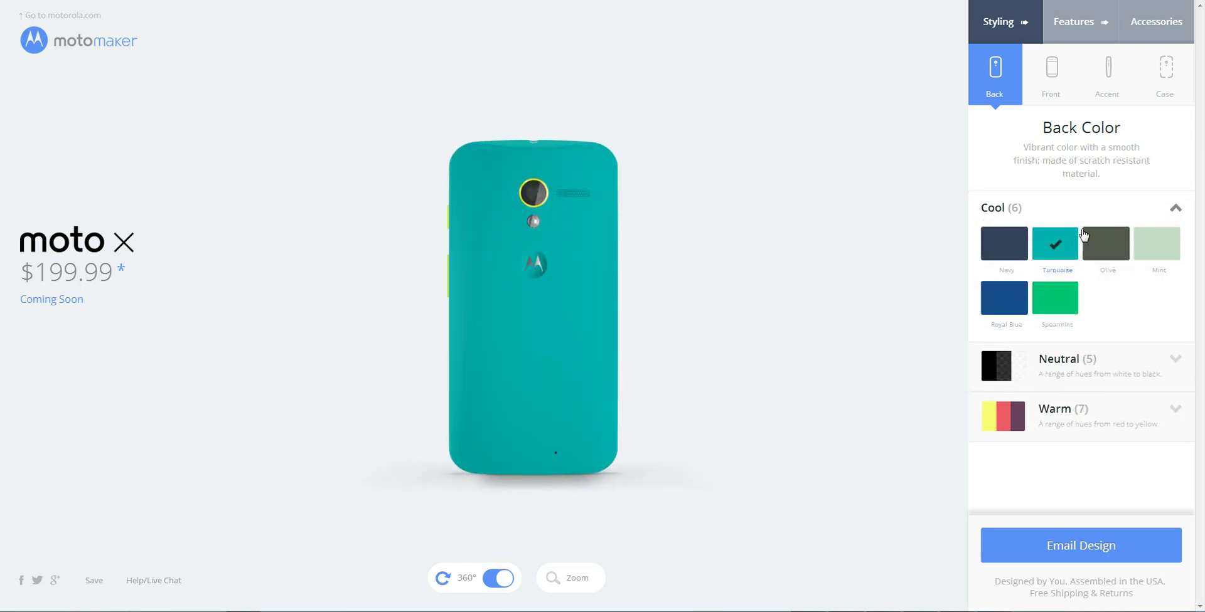
left_click(1084, 374)
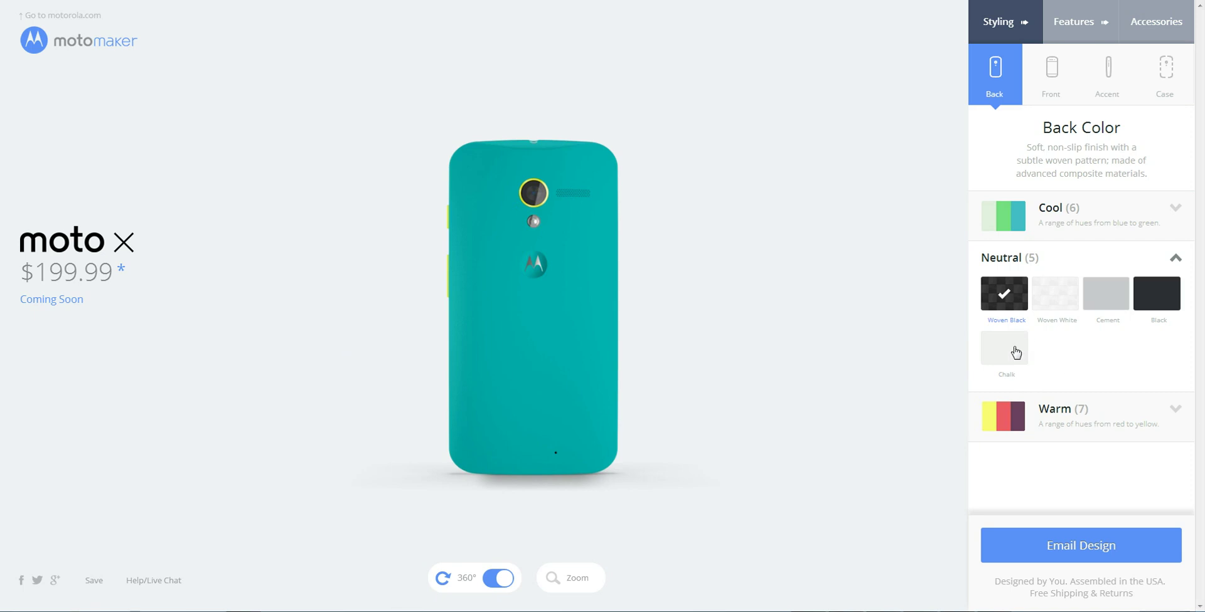
left_click_drag(562, 250, 540, 258)
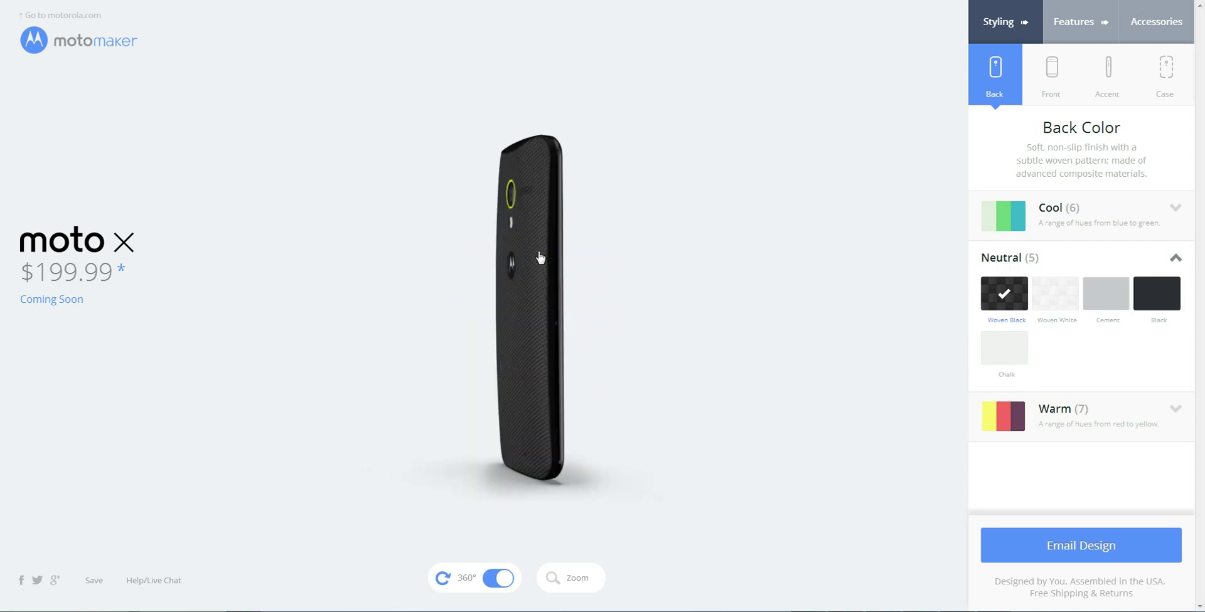
Try the Cherry back from the warm colors, and set the phone's back color to Lemon Lime
left_click(1096, 412)
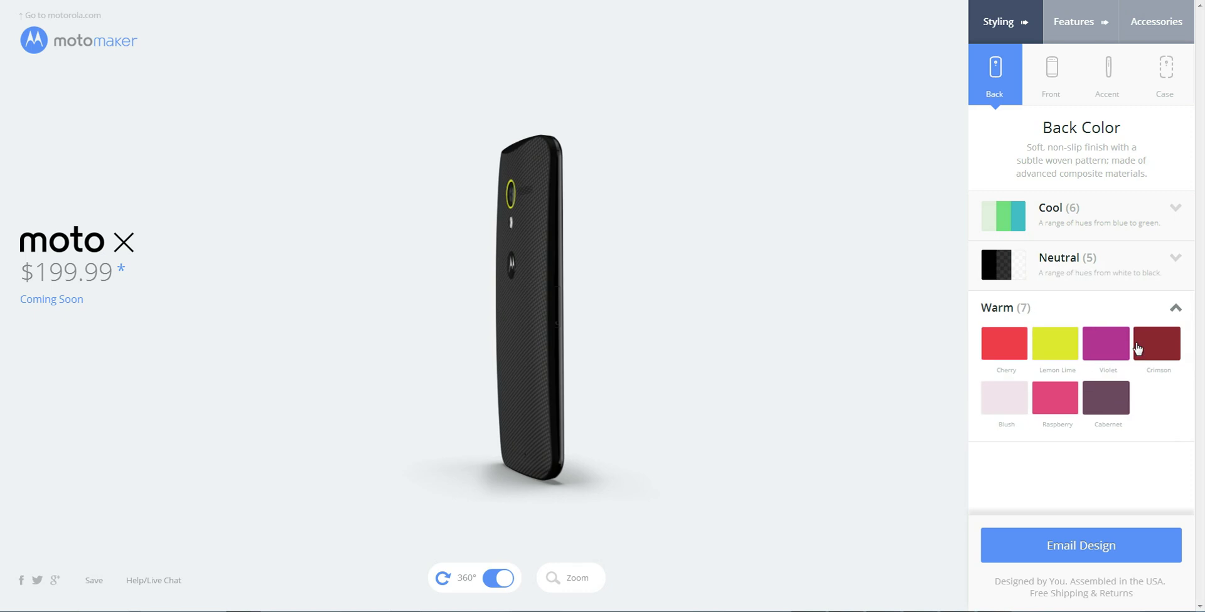
left_click(1017, 355)
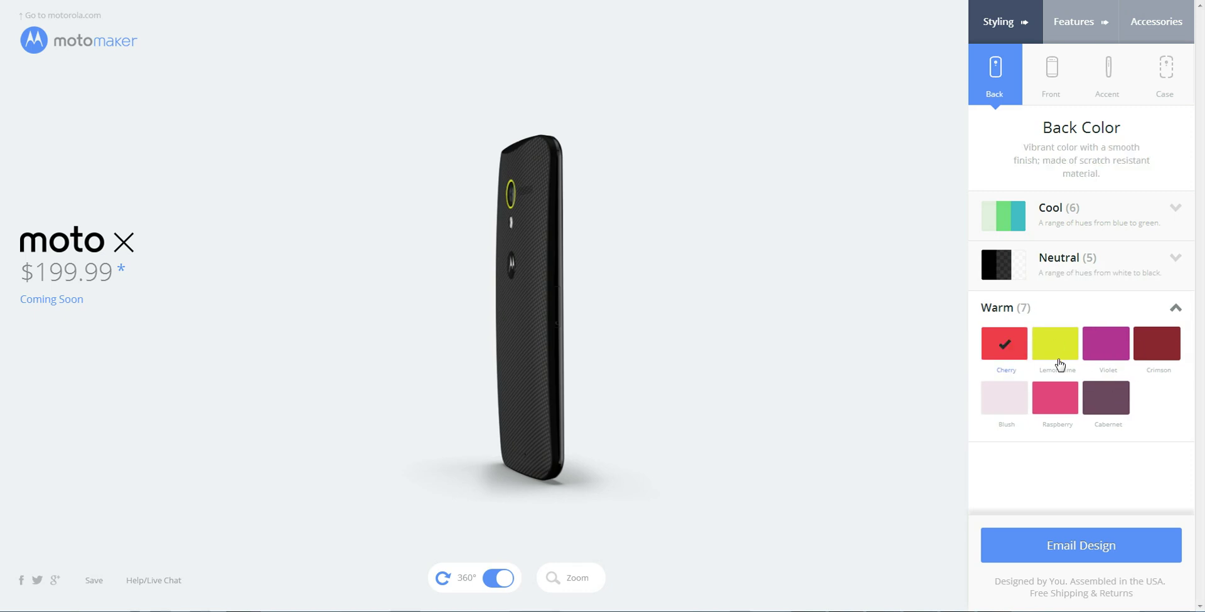
left_click(1054, 349)
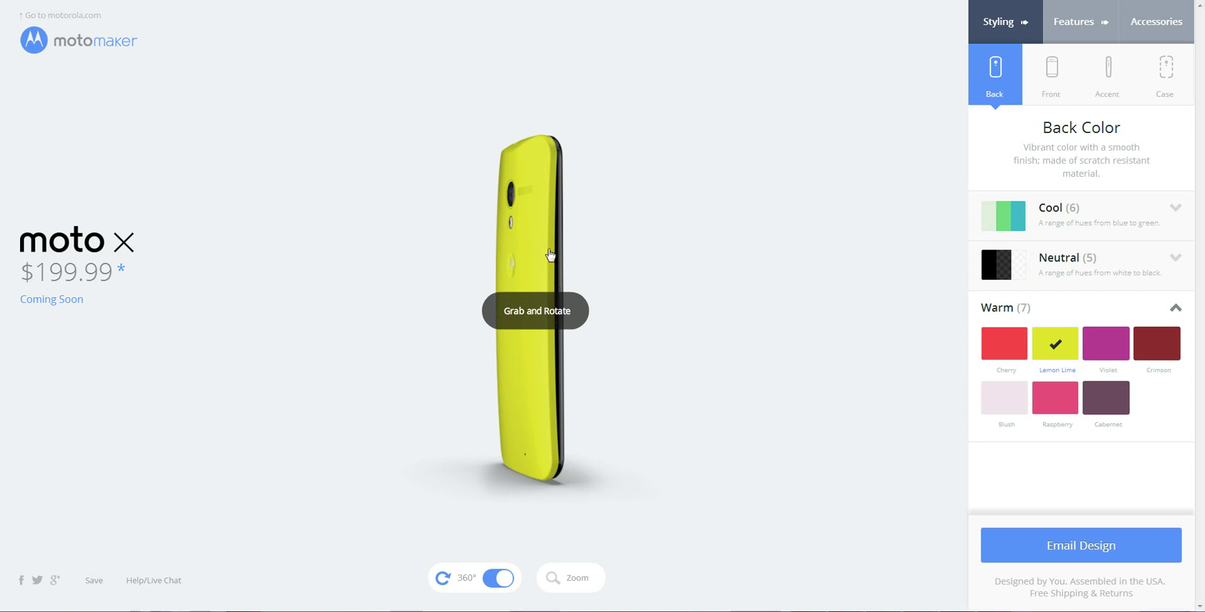
left_click_drag(550, 256, 559, 285)
Compare the White and Black front colors on the phone and settle on Black
left_click(1062, 94)
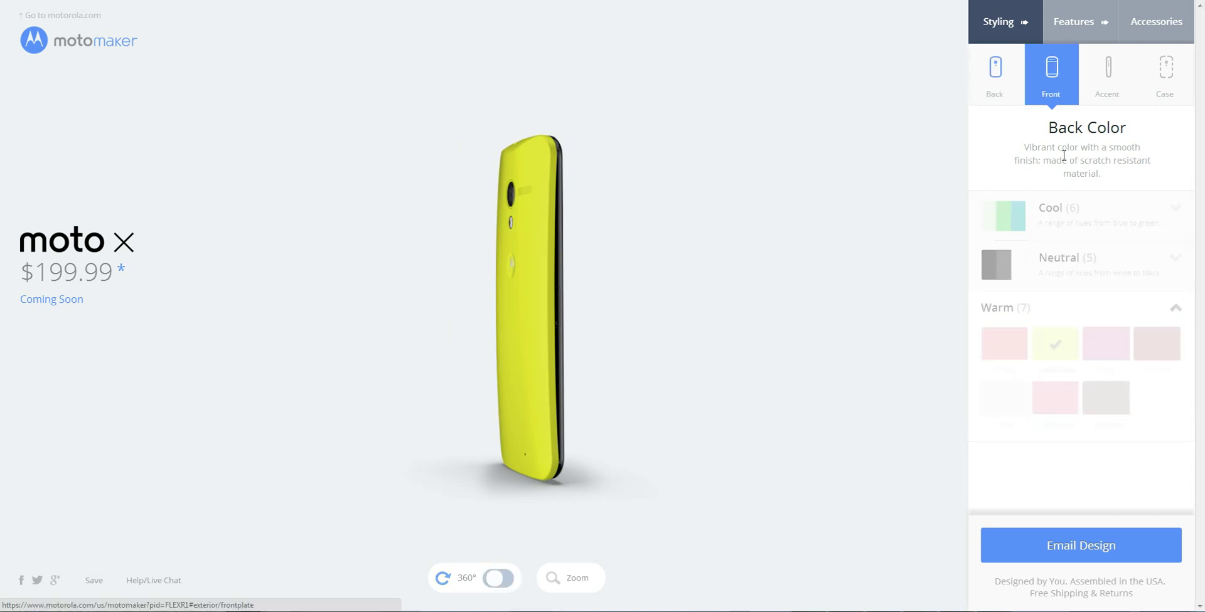
left_click(996, 104)
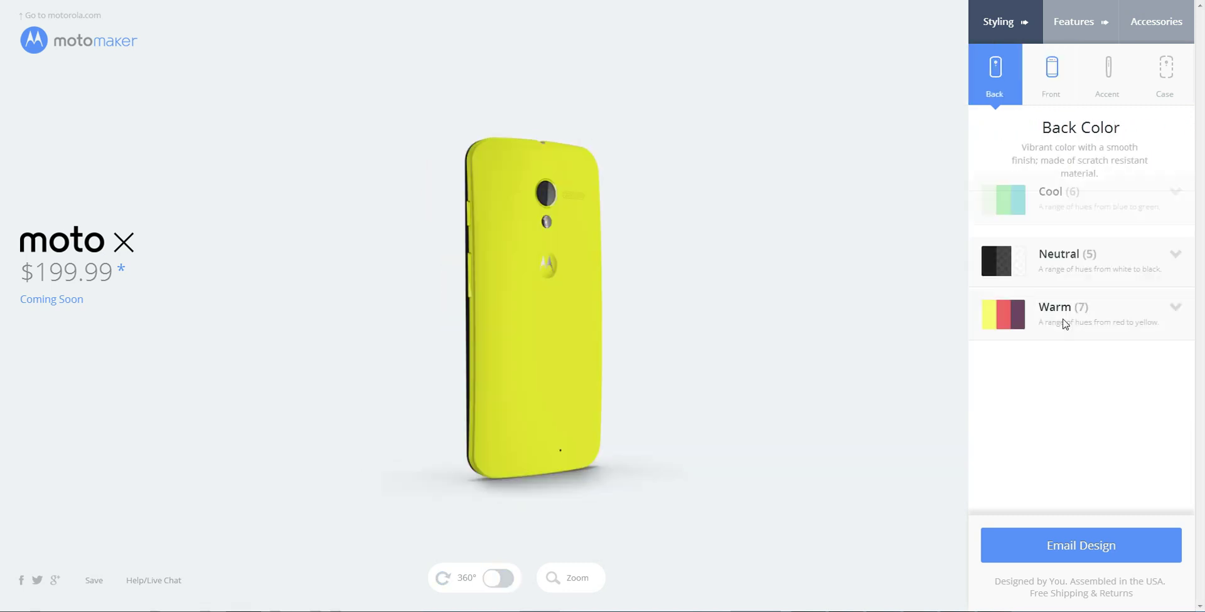
left_click(1034, 87)
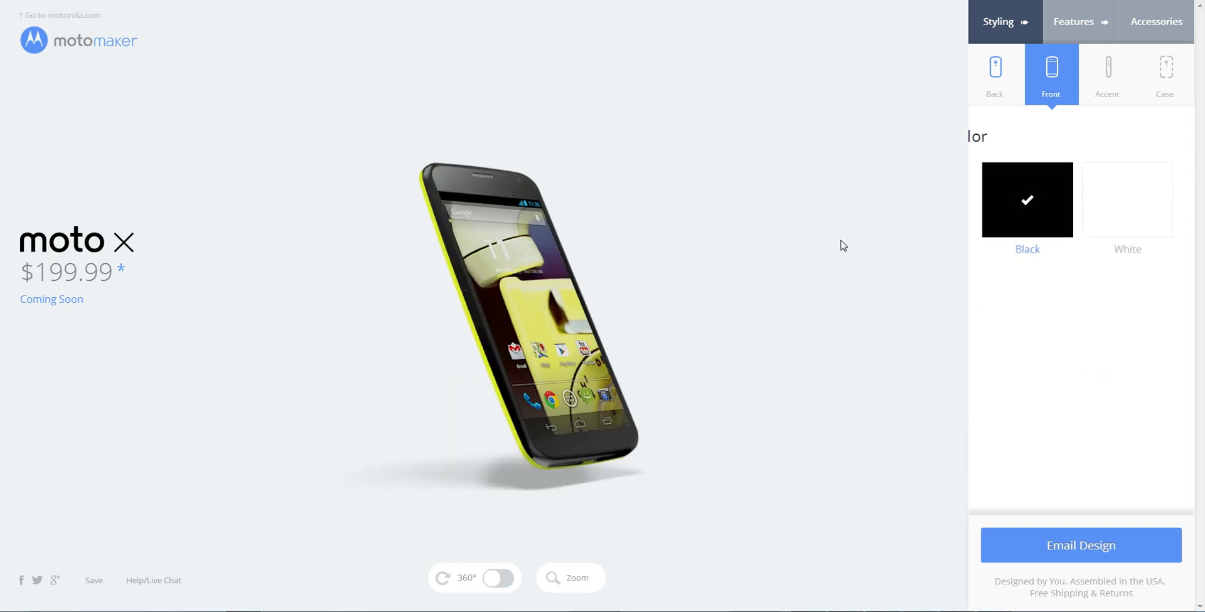
left_click(1113, 213)
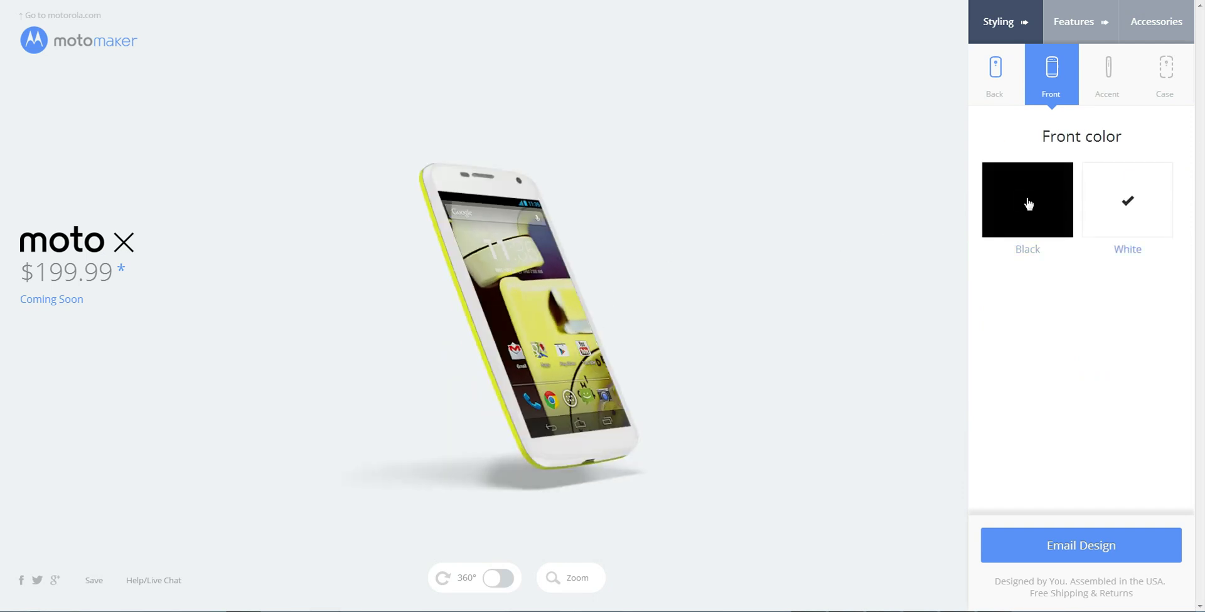
left_click(1027, 203)
left_click(1112, 205)
left_click(1027, 202)
left_click(1100, 201)
left_click(1032, 216)
Try several metallic accent colors on the phone and set the accent to Metallic Blue
left_click(1096, 78)
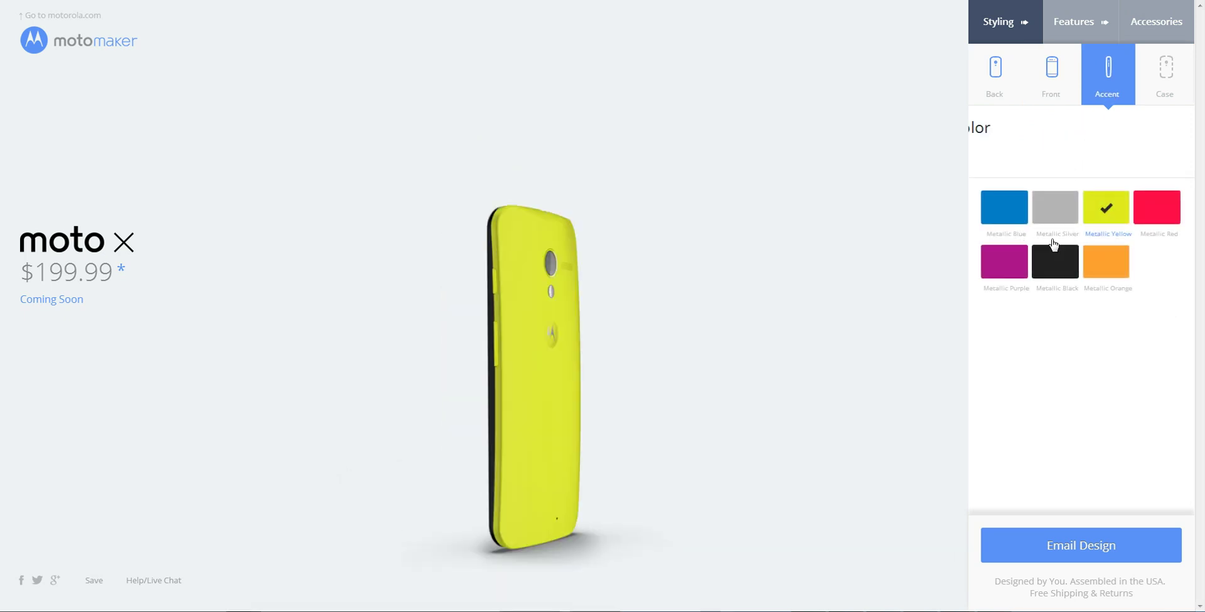
left_click(1006, 232)
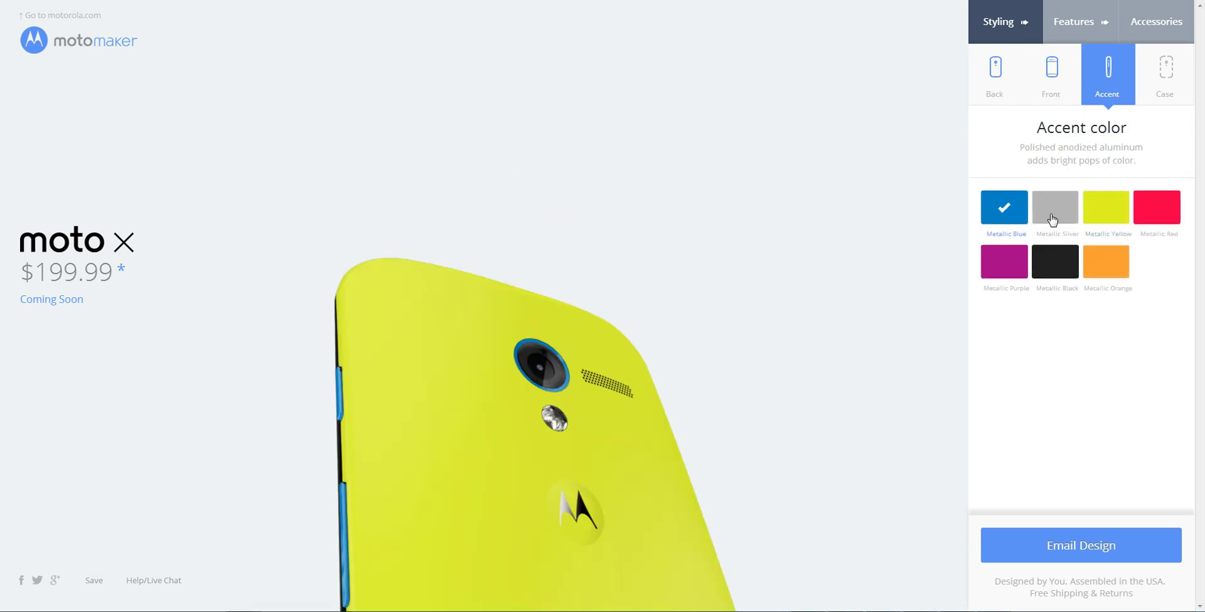
left_click(1053, 221)
left_click(1063, 262)
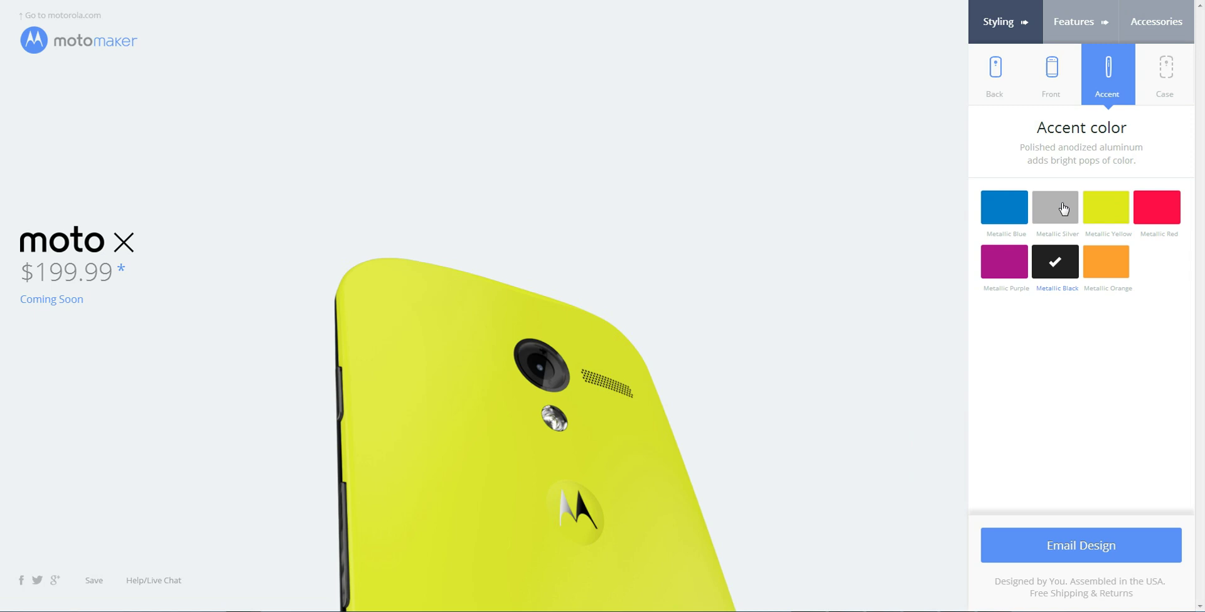
left_click(1063, 209)
left_click(1101, 216)
left_click(1007, 220)
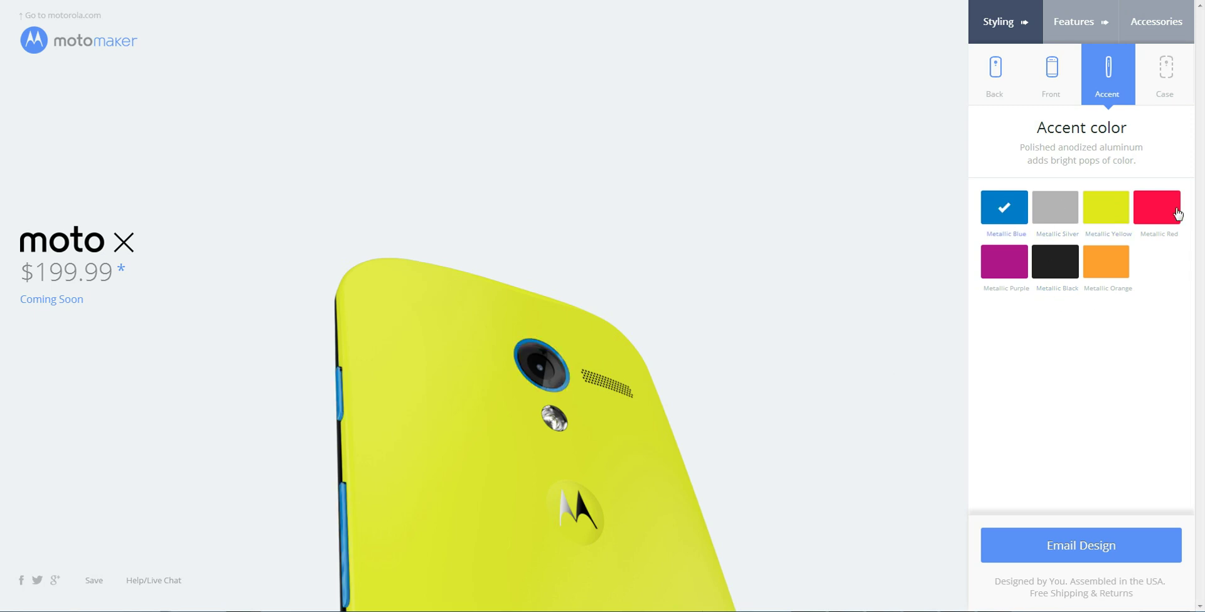
left_click(1175, 213)
left_click(1007, 211)
View the available cases, and set the phone's memory to 32 GB after comparing it with 16 GB
left_click(1158, 87)
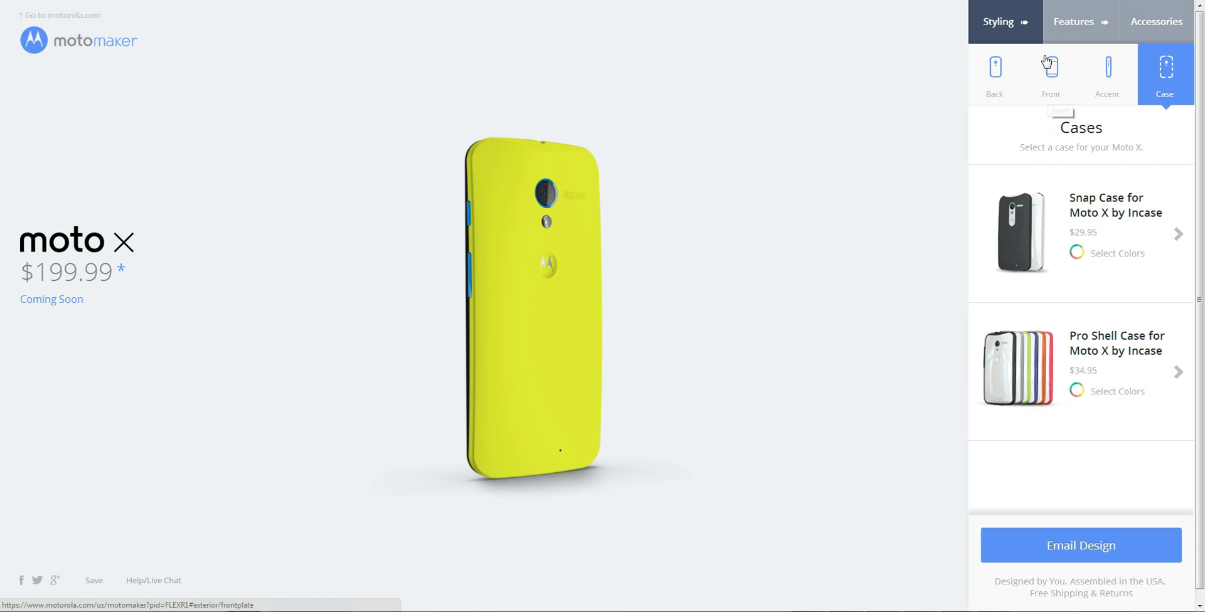
left_click(1079, 28)
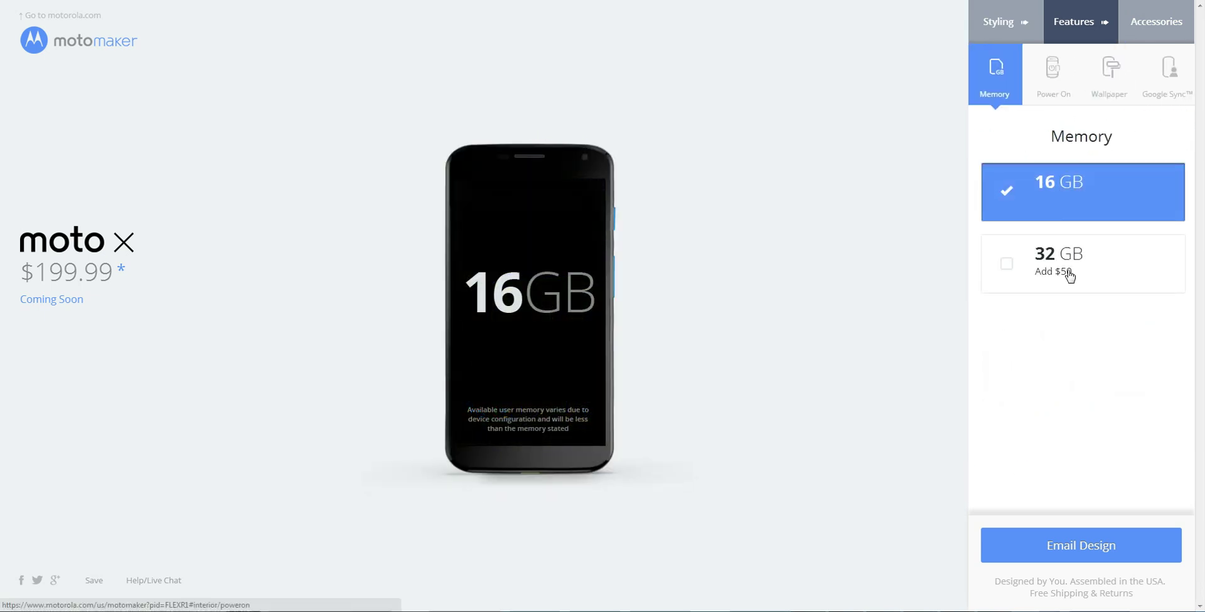
left_click(1067, 275)
left_click(1070, 209)
left_click(1076, 280)
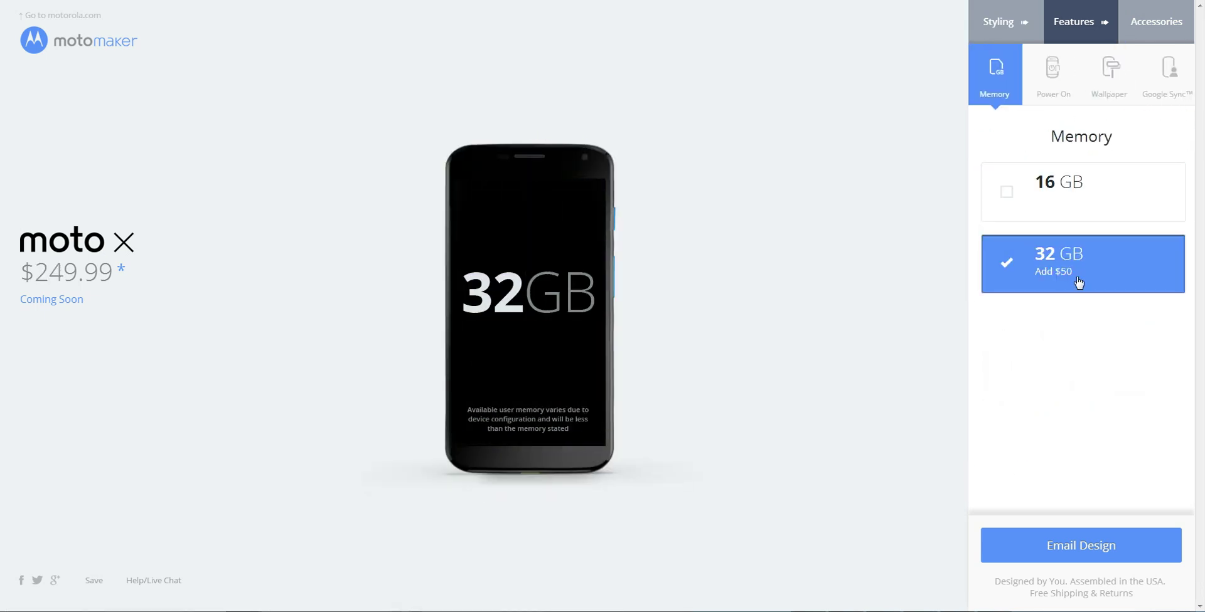
double_click(1037, 218)
Add the power-on greeting "fdafdajfsdlkaj" and apply it to the phone's startup screen
left_click(1066, 88)
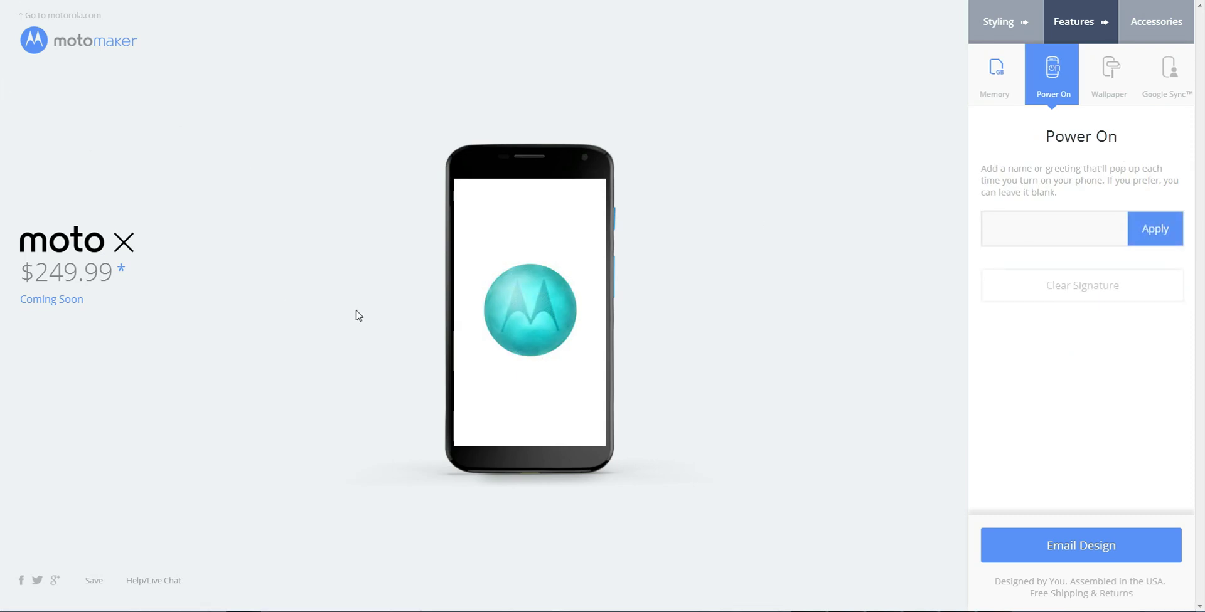
left_click(1066, 227)
type("fdafdajfsdlkaj")
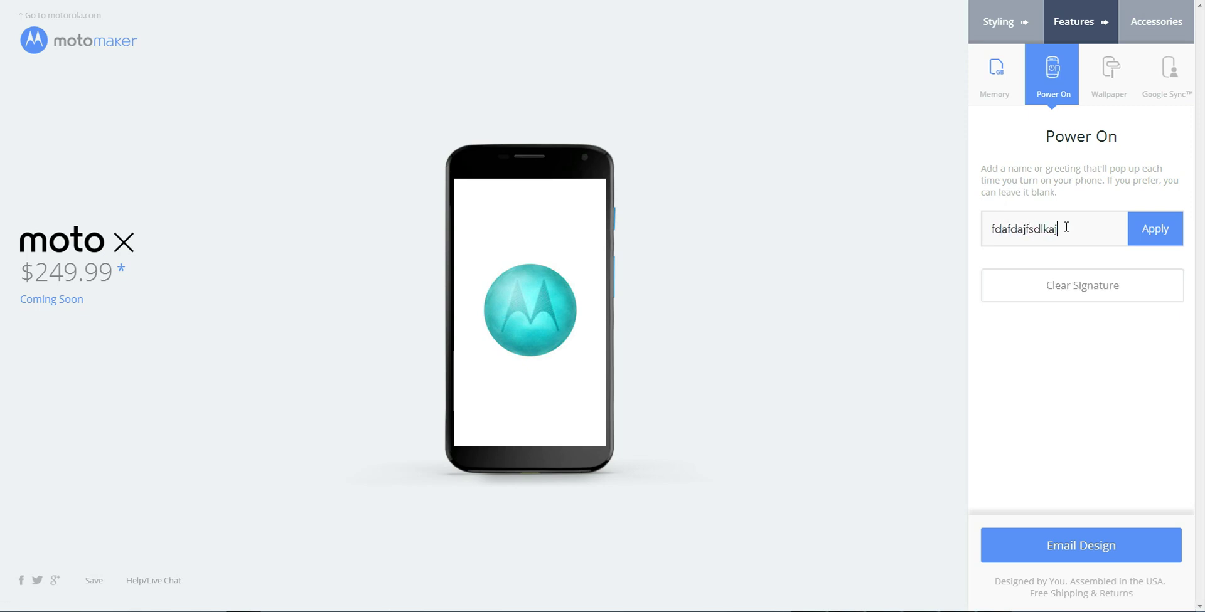
left_click(1169, 242)
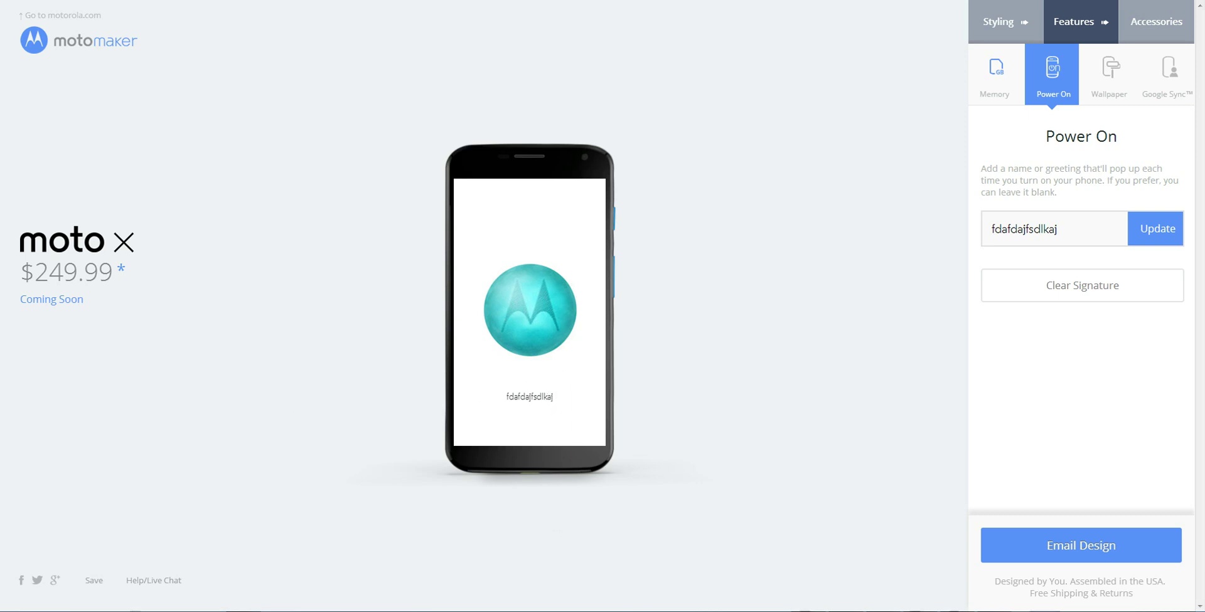
Try several wallpapers on the phone and set the red image with white dots on a blue background
left_click(1102, 101)
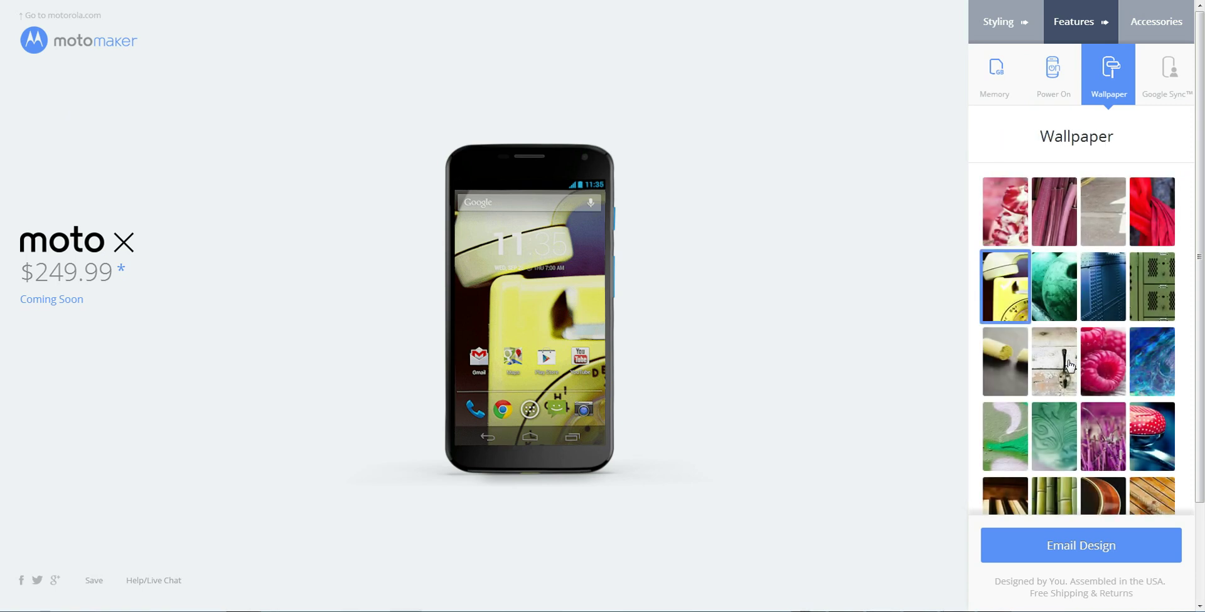
left_click(1068, 366)
scroll(1079, 376, "down", 2)
left_click(1093, 389)
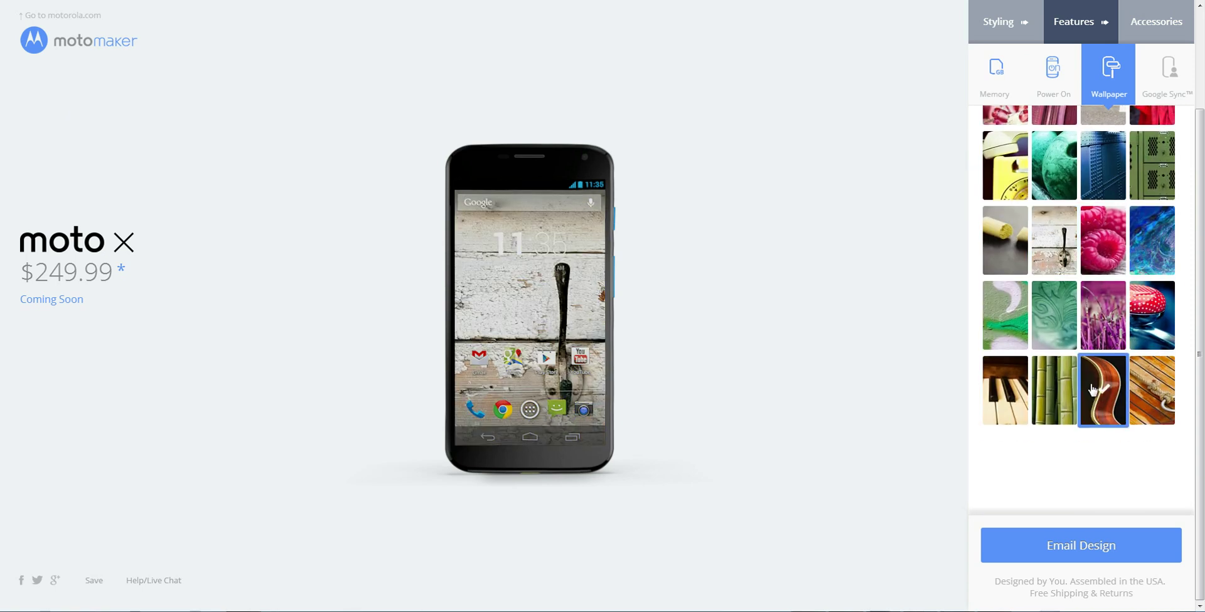
left_click(1065, 394)
left_click(1074, 321)
left_click(1148, 295)
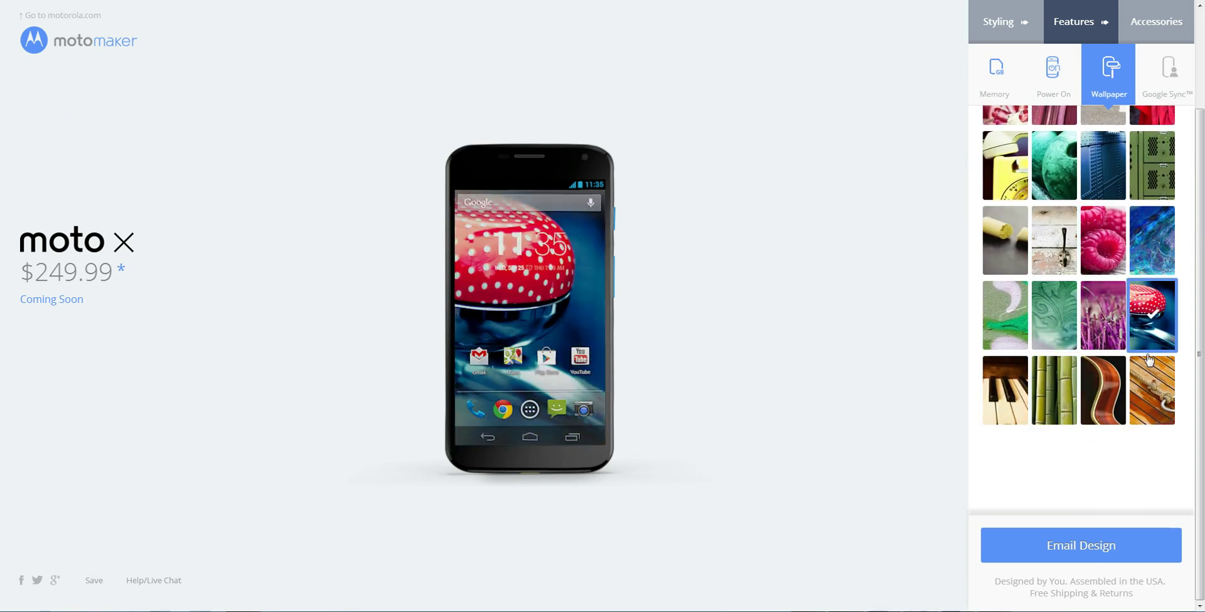
scroll(1019, 378, "up", 2)
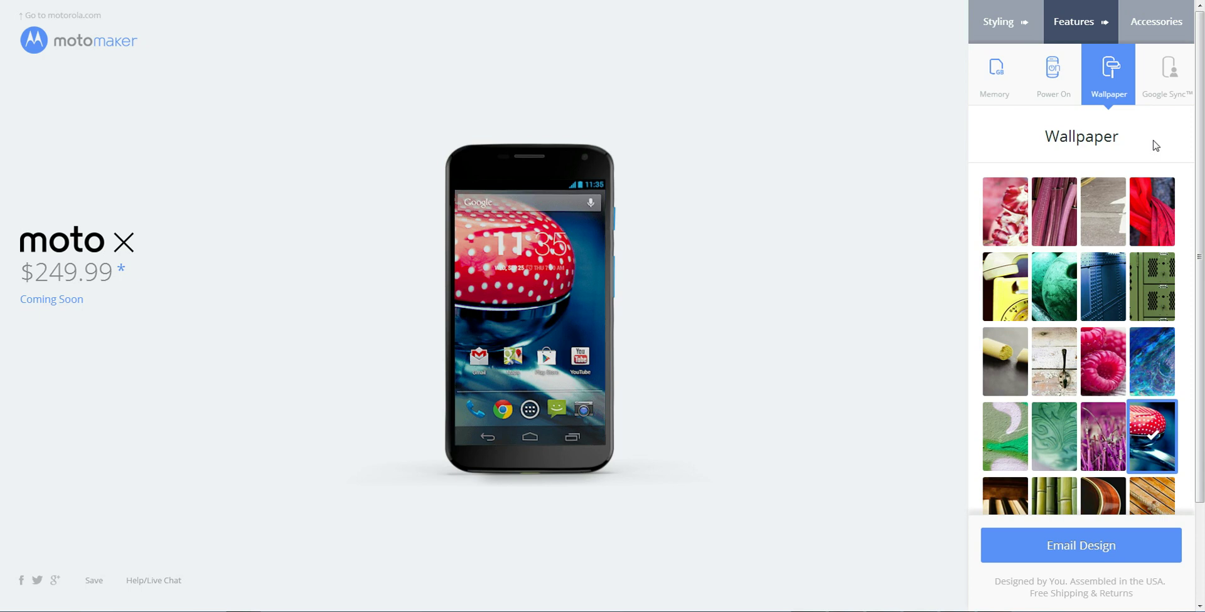
View the Google account sync feature and highlight the words "an extra 50GB" in the Google Drive storage offer
left_click(1162, 100)
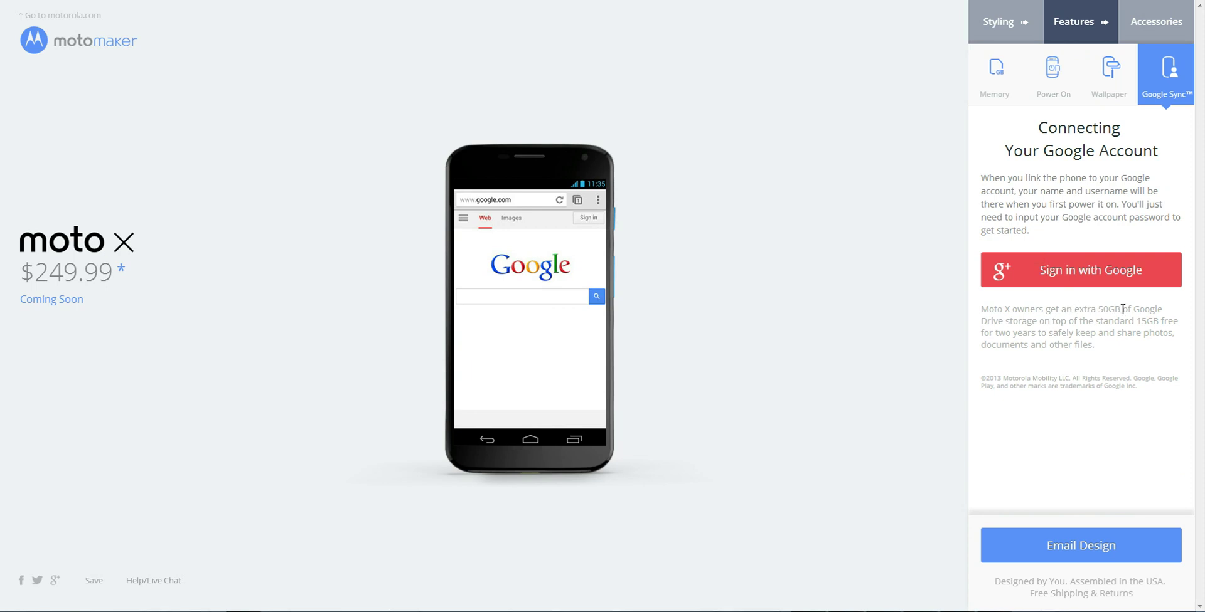
left_click_drag(1122, 309, 1058, 310)
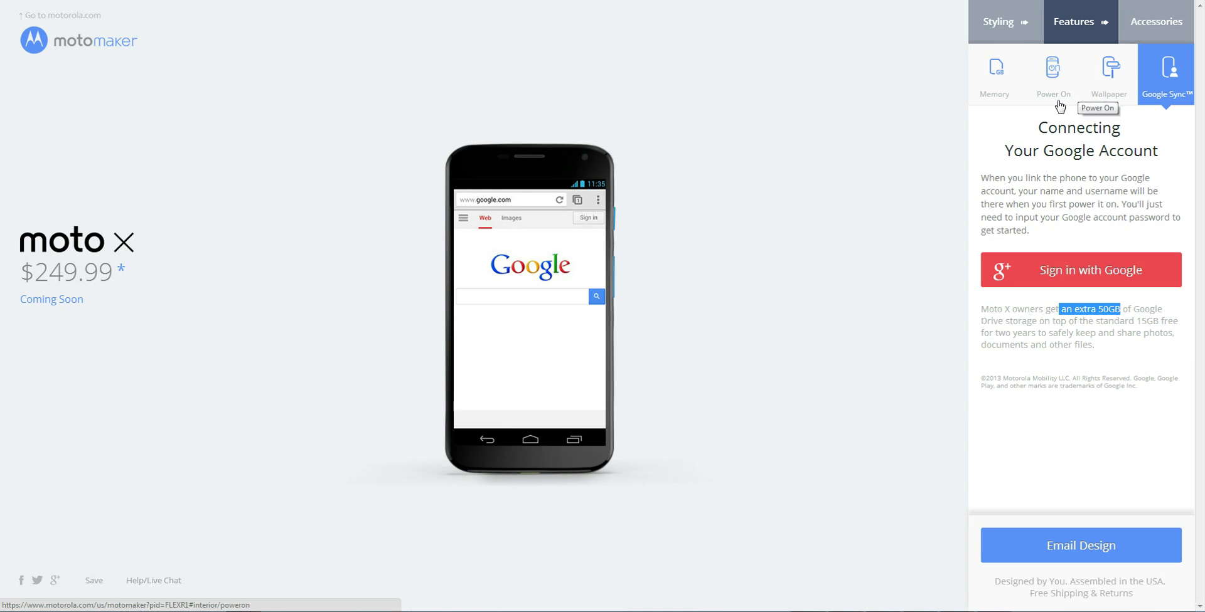
Open the wall charger options among the accessories, try the white charger, and choose the black one
left_click(1138, 39)
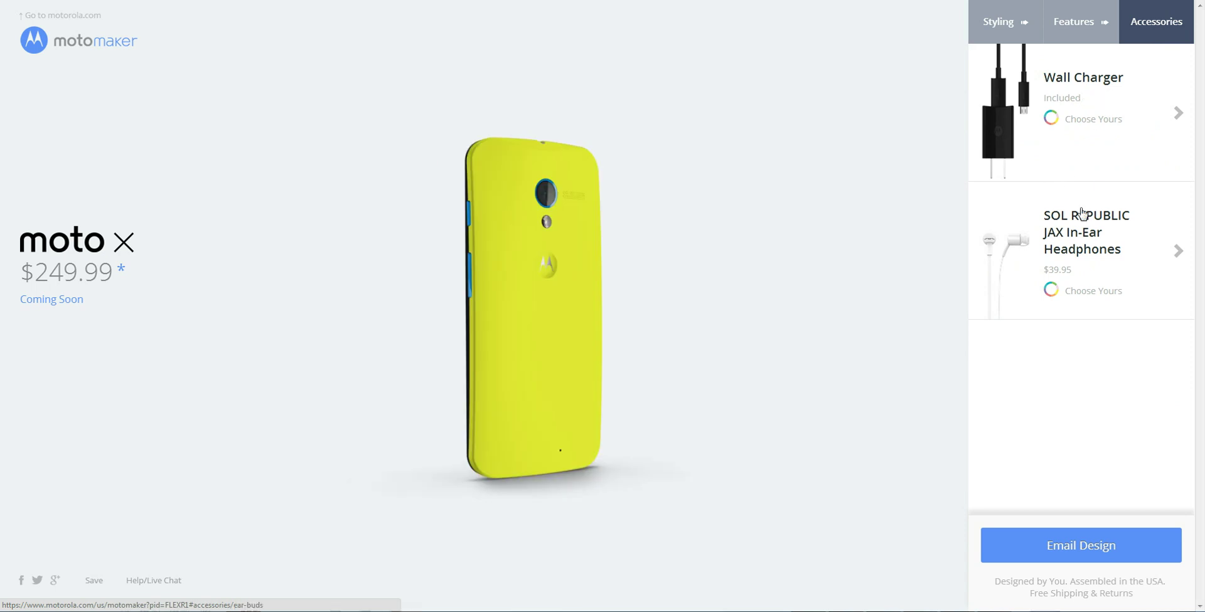
left_click(1129, 110)
left_click(1119, 156)
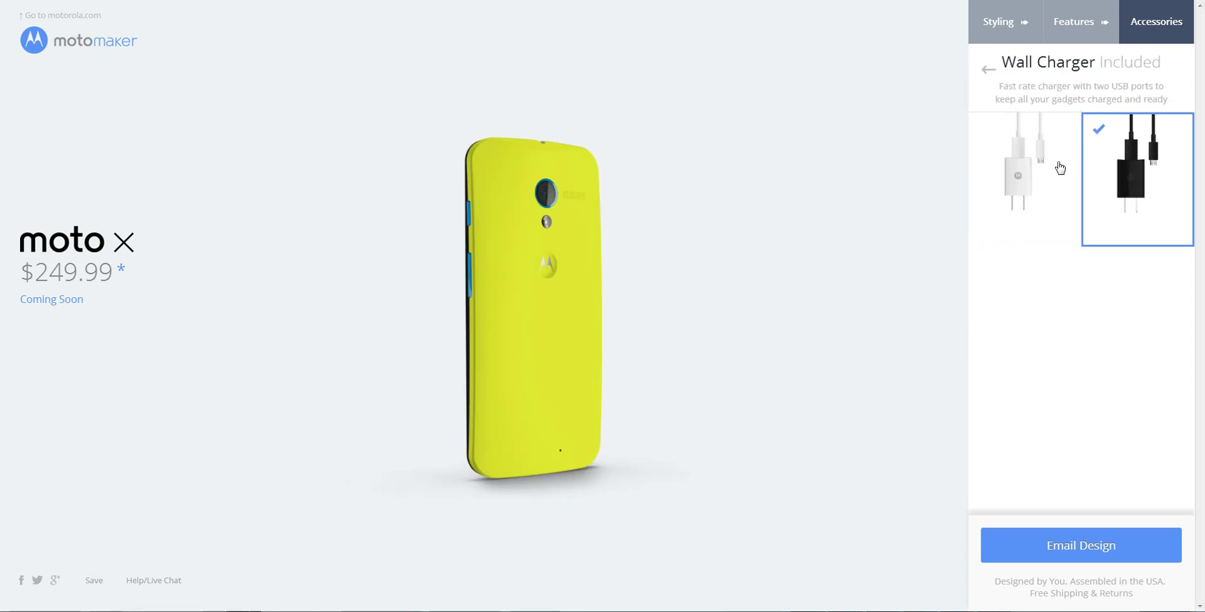
left_click(1062, 167)
left_click(1130, 163)
left_click(1058, 191)
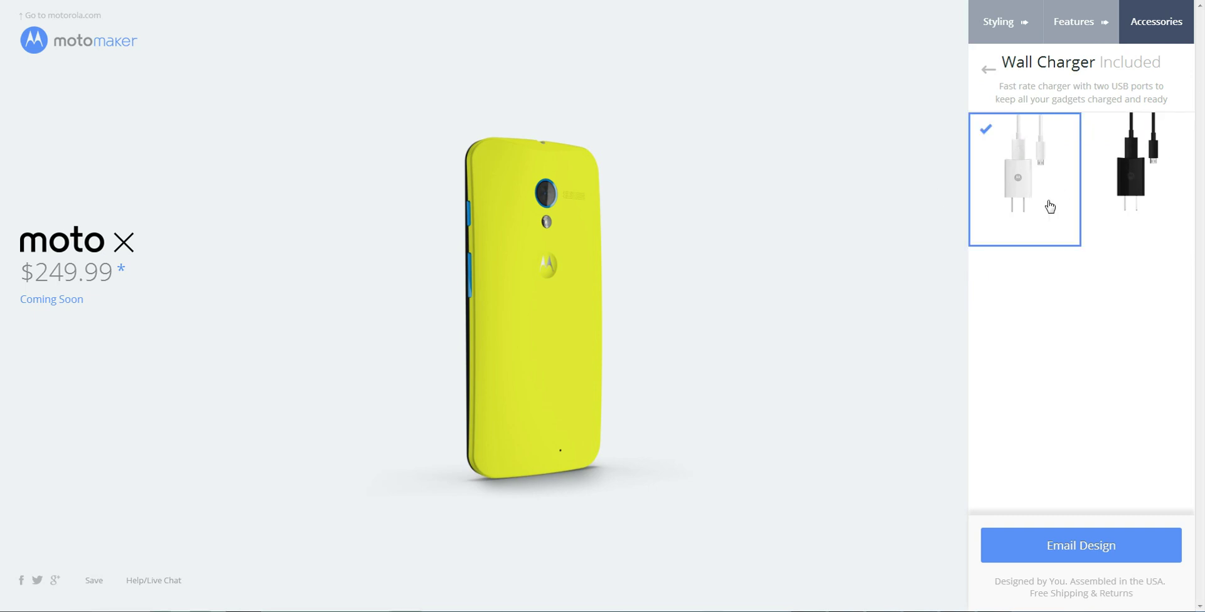
left_click(1094, 203)
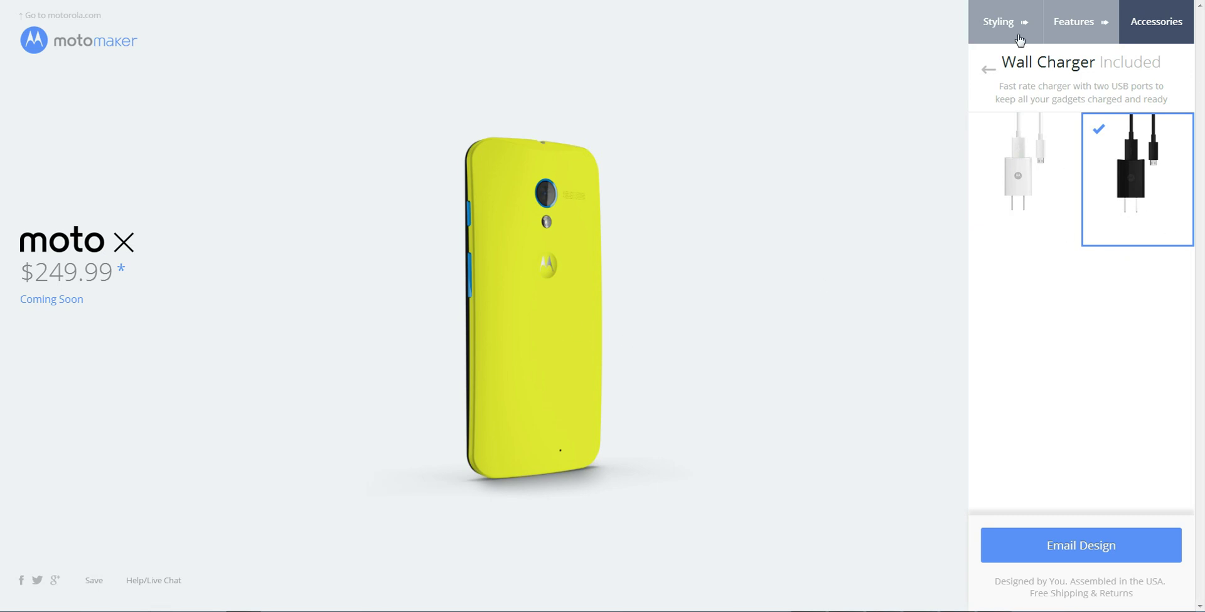
Review the case, accent, back and front styling sections, and return to the phone's memory options
left_click(1017, 38)
left_click(1168, 61)
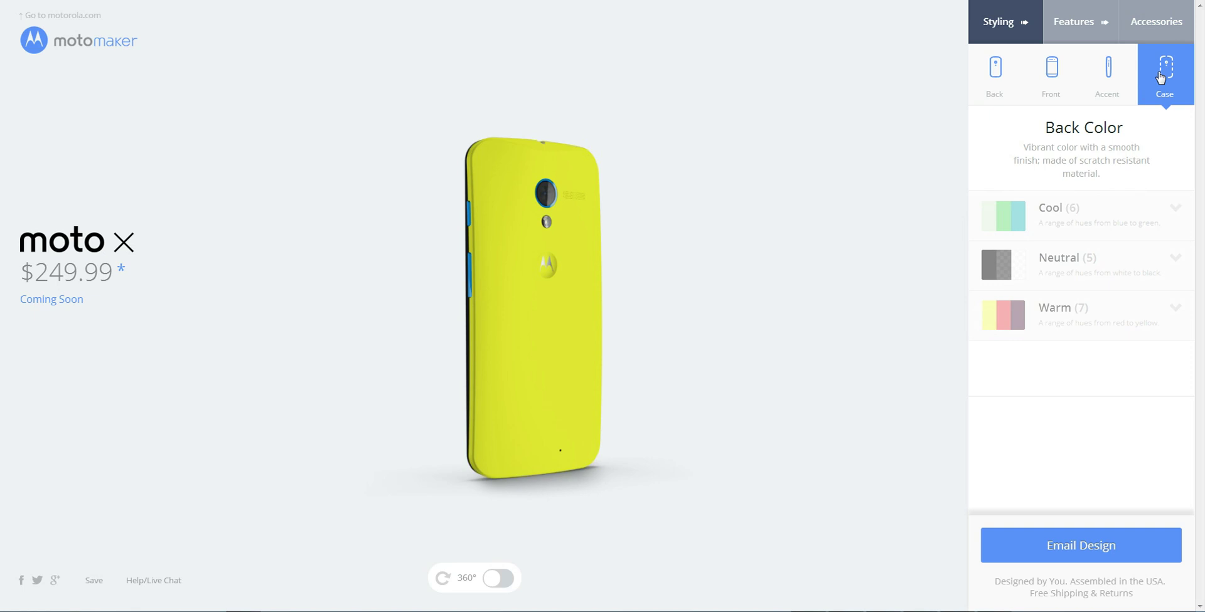
left_click(1109, 70)
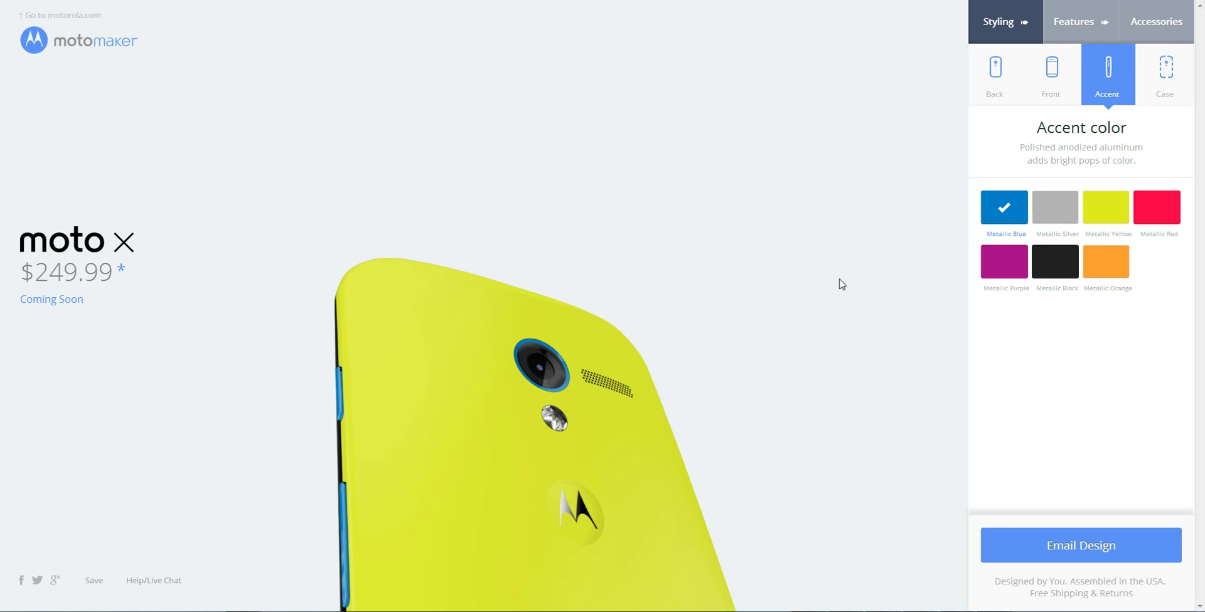
left_click(1007, 81)
left_click(1049, 75)
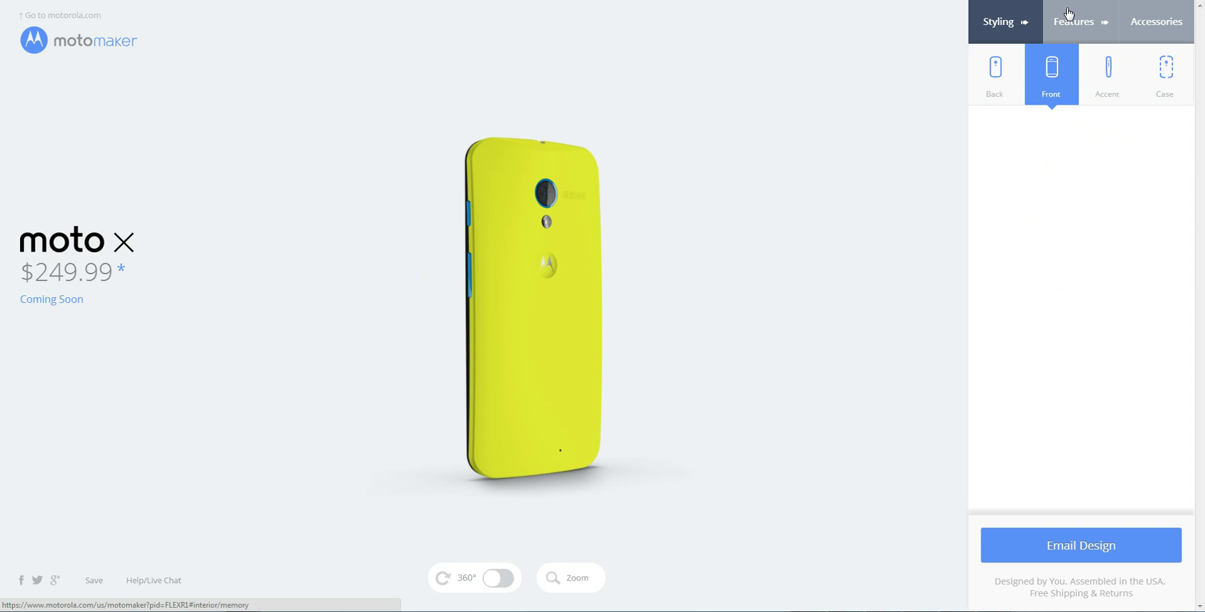
left_click(1119, 92)
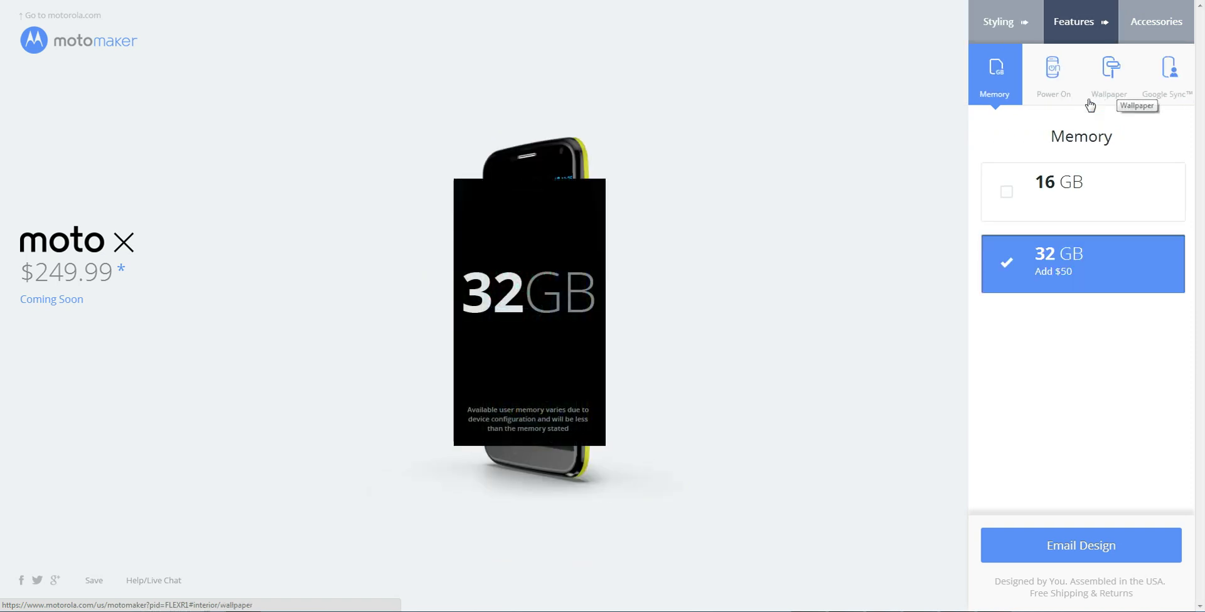